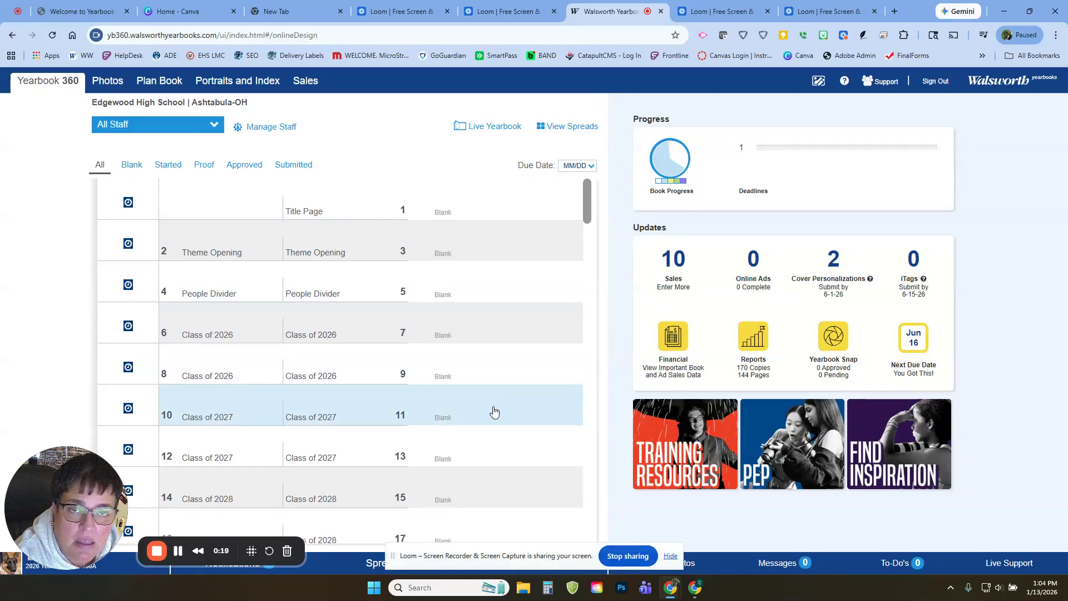
Open the Math spread on pages 58 and 59 for editing
drag(580, 550, 897, 515)
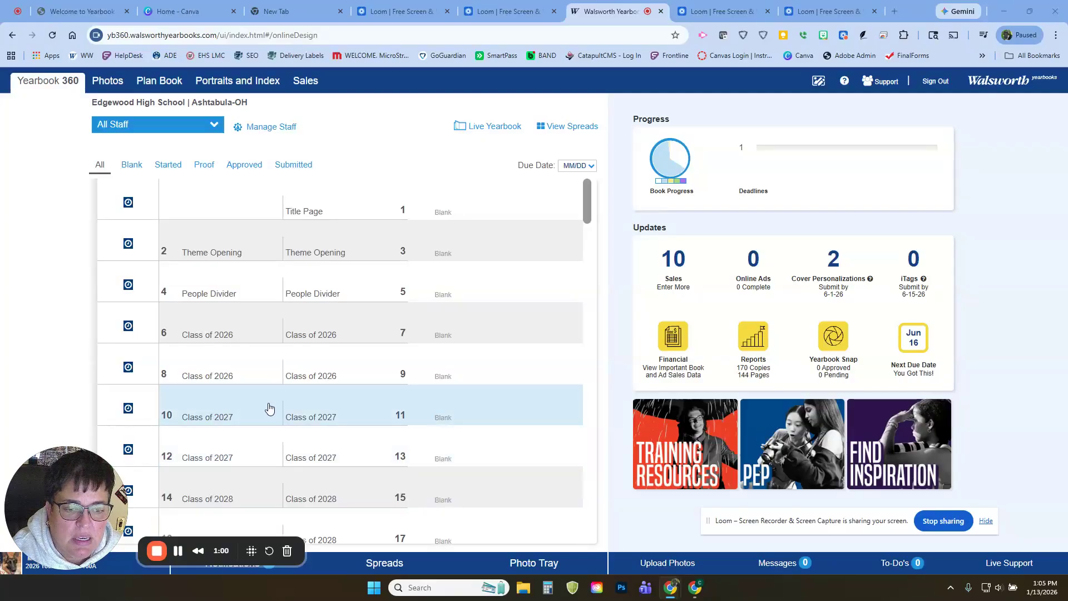
scroll(270, 408, down, 3)
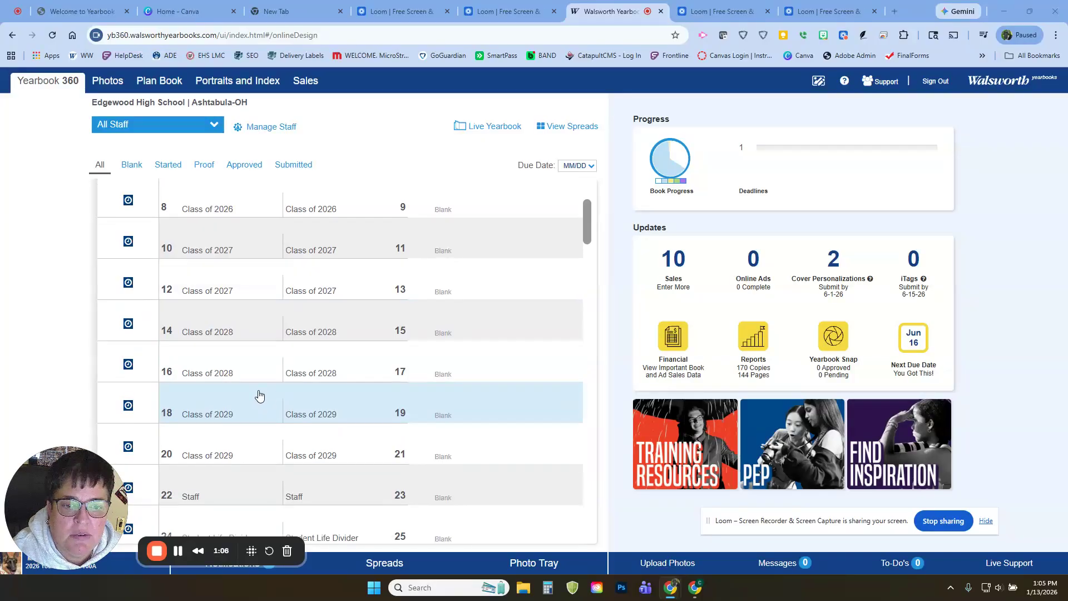
scroll(261, 404, down, 7)
scroll(250, 396, down, 7)
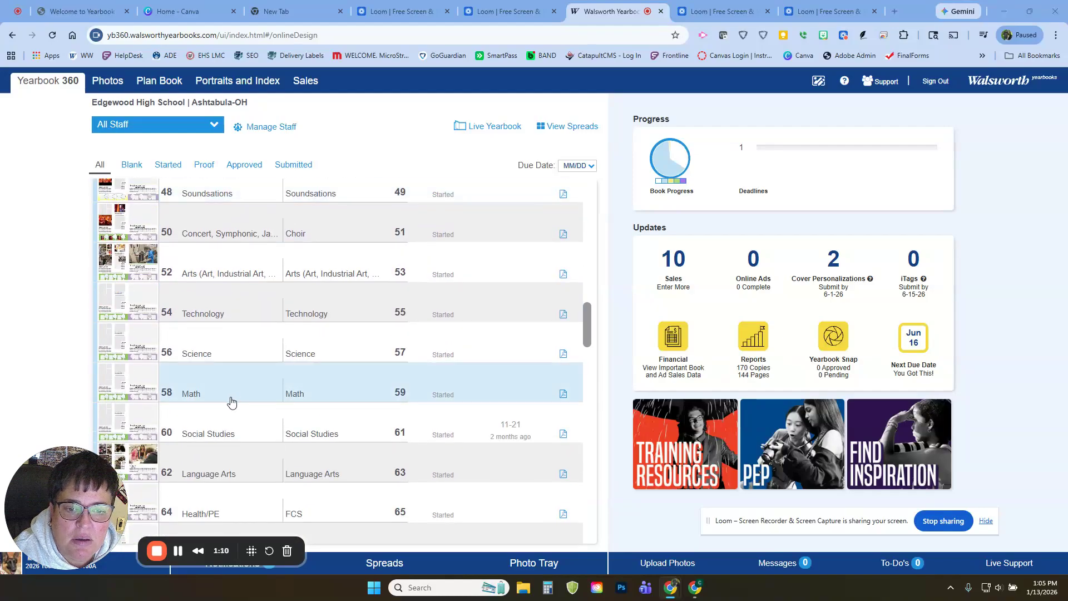
click(128, 384)
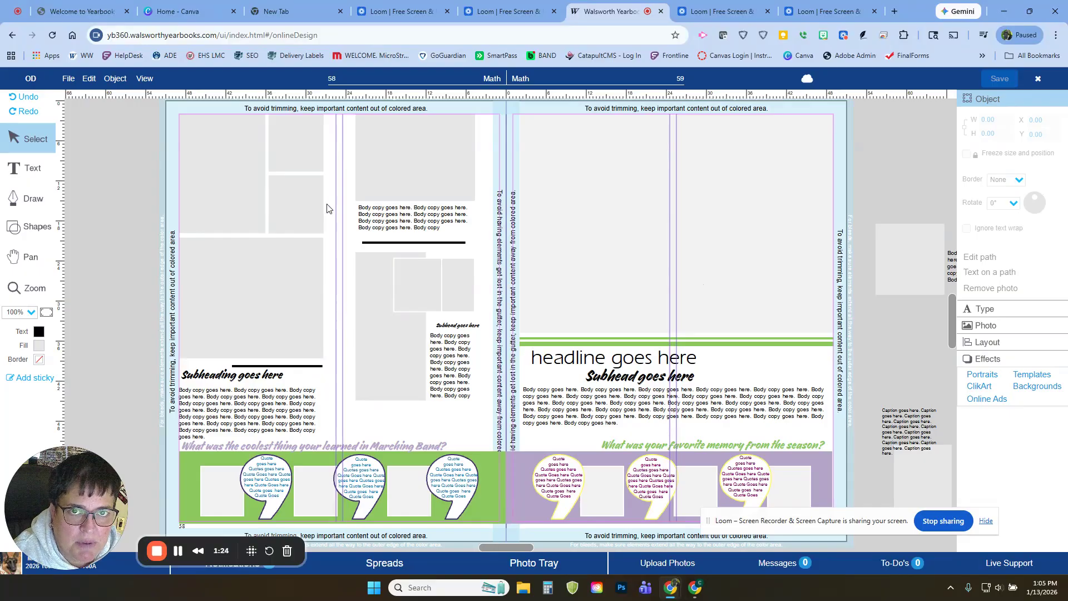
Show the photo tray for the Math spread and bring up its list of albums
click(535, 566)
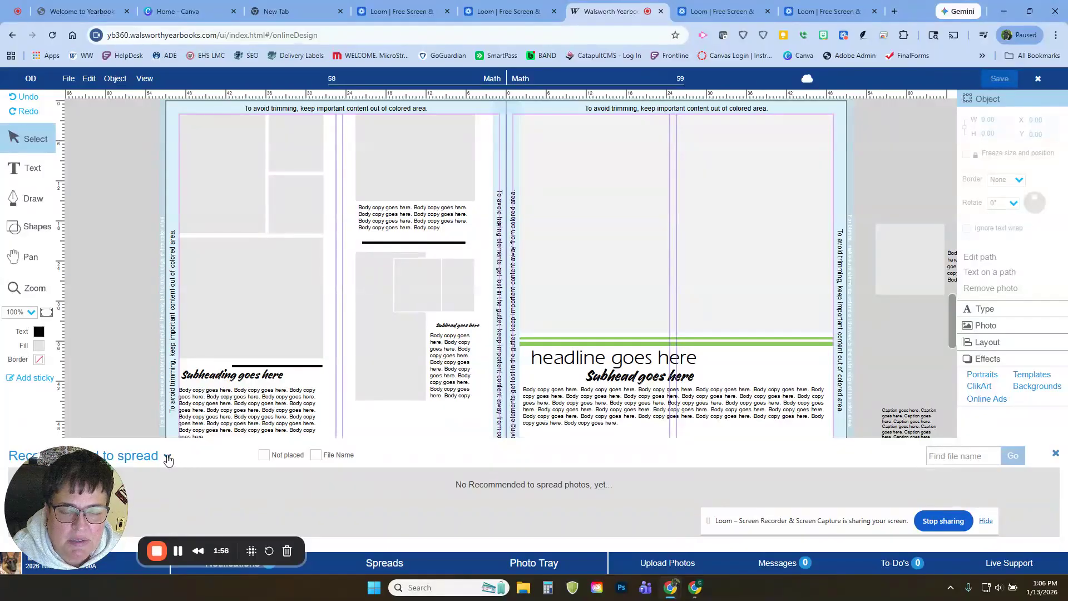
drag(28, 486, 22, 312)
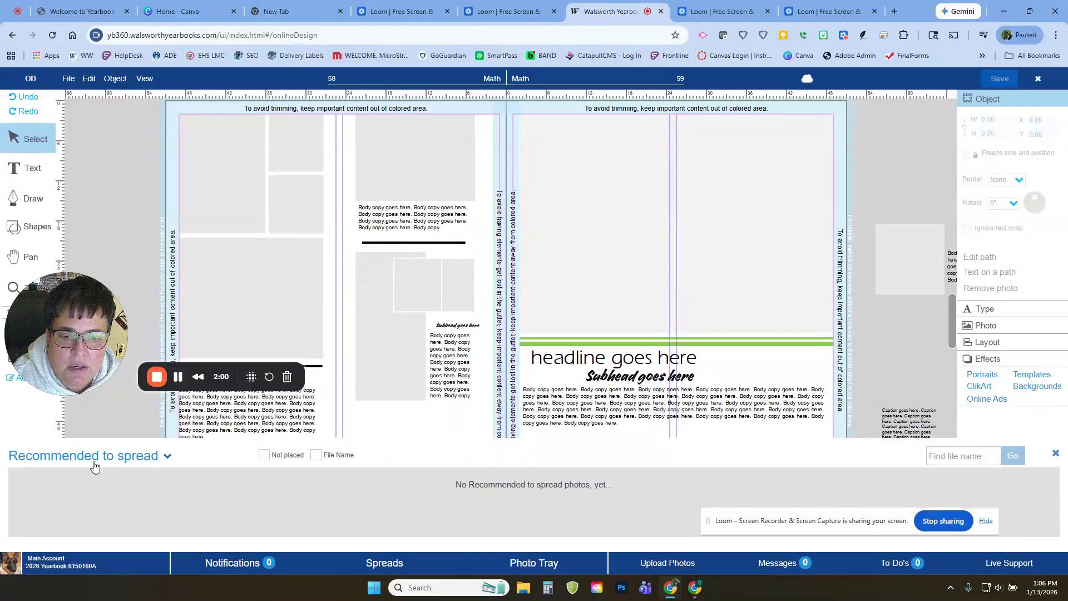
click(168, 457)
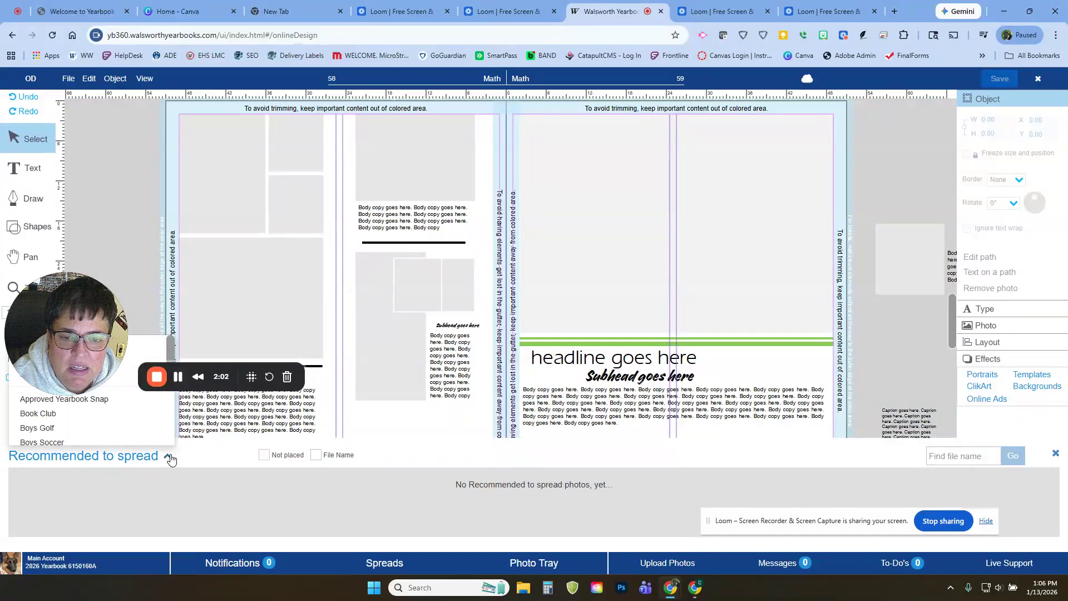
drag(28, 326, 27, 220)
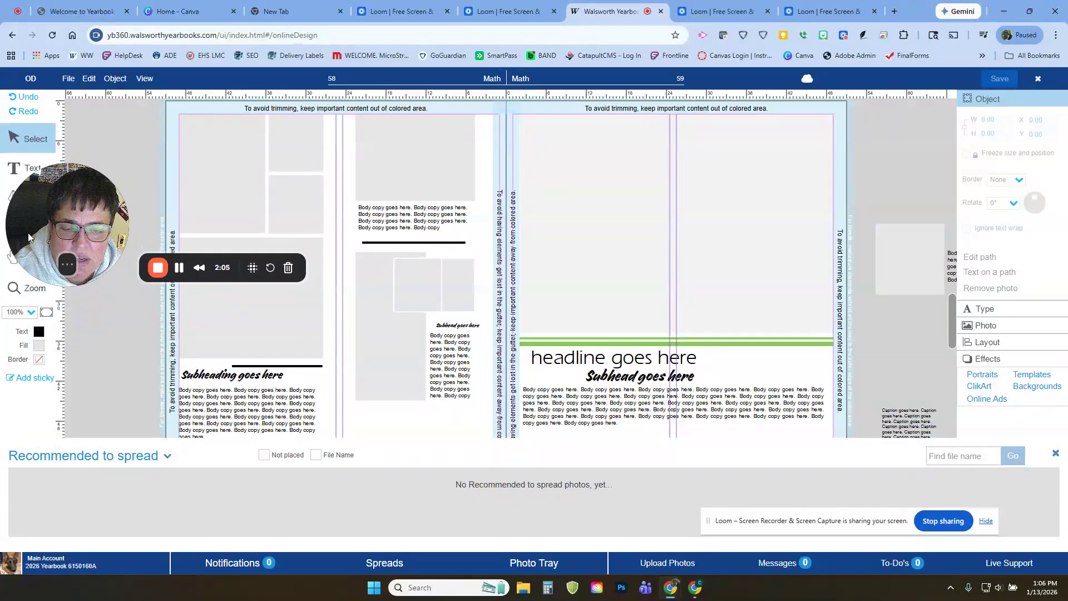
click(167, 457)
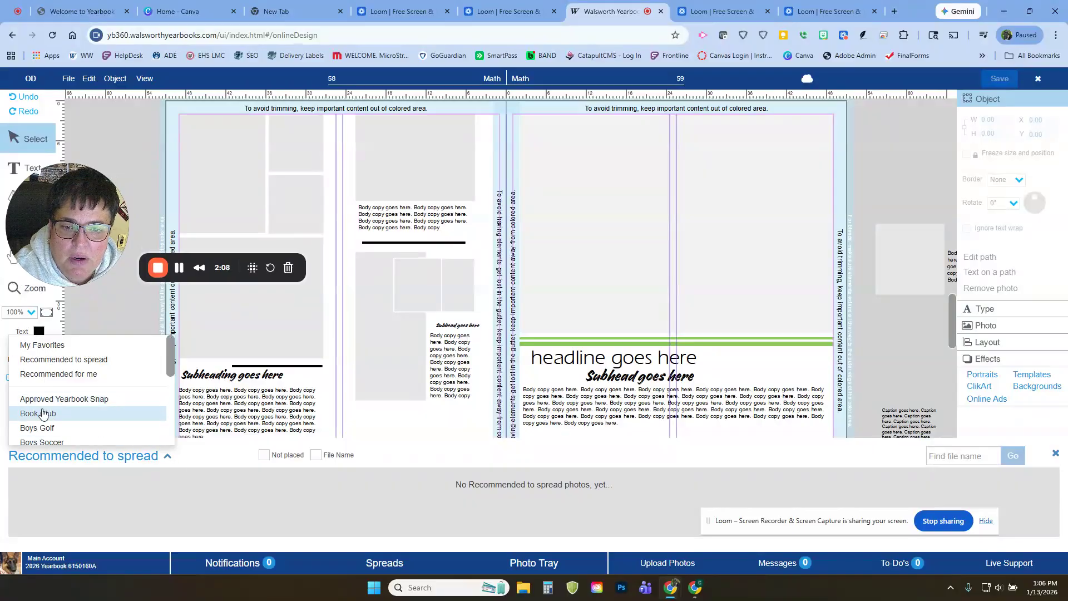
Browse the photo albums and display the Math album found among the Other Albums
scroll(43, 414, down, 5)
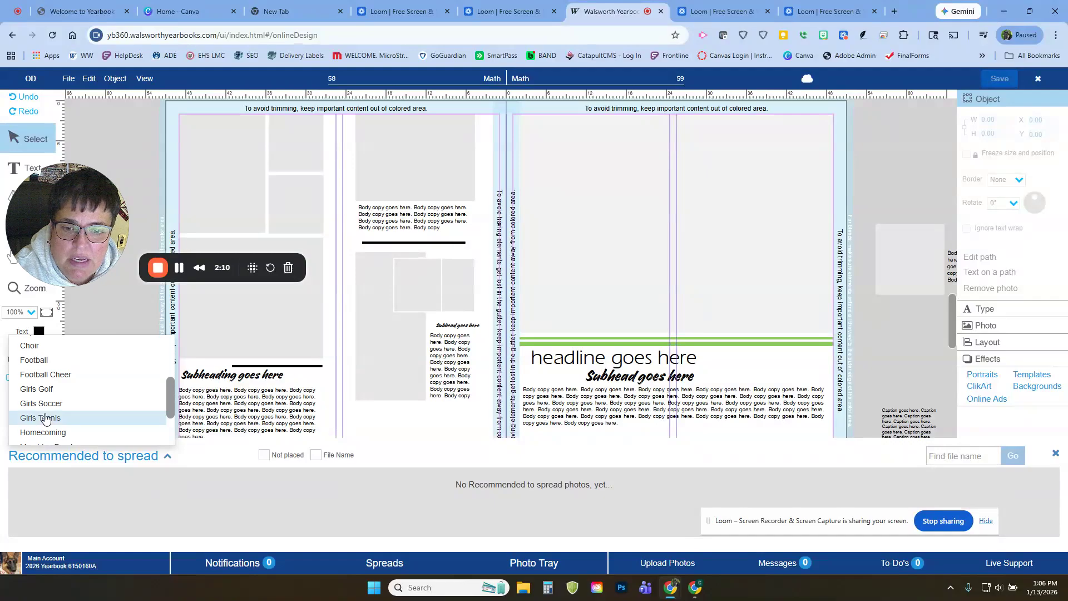
scroll(45, 419, down, 2)
scroll(49, 418, up, 6)
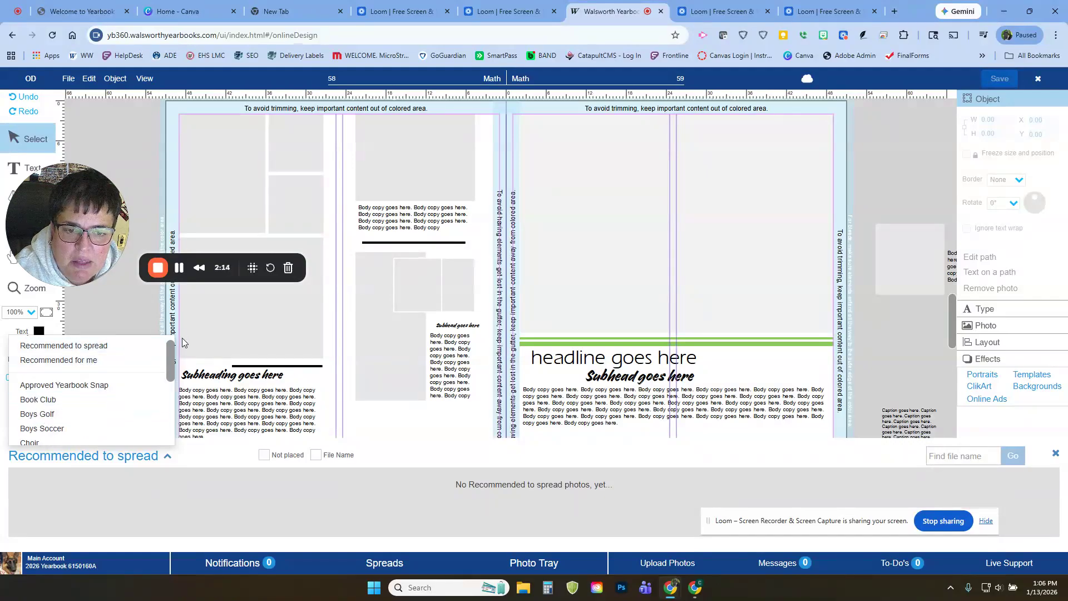
drag(170, 356, 172, 426)
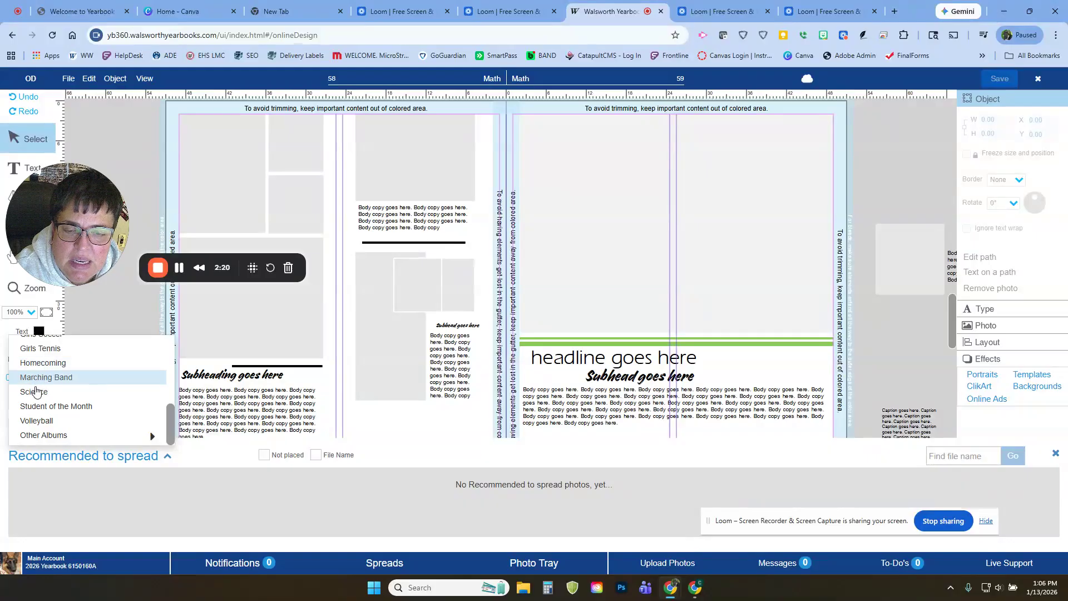
mouse_move(119, 434)
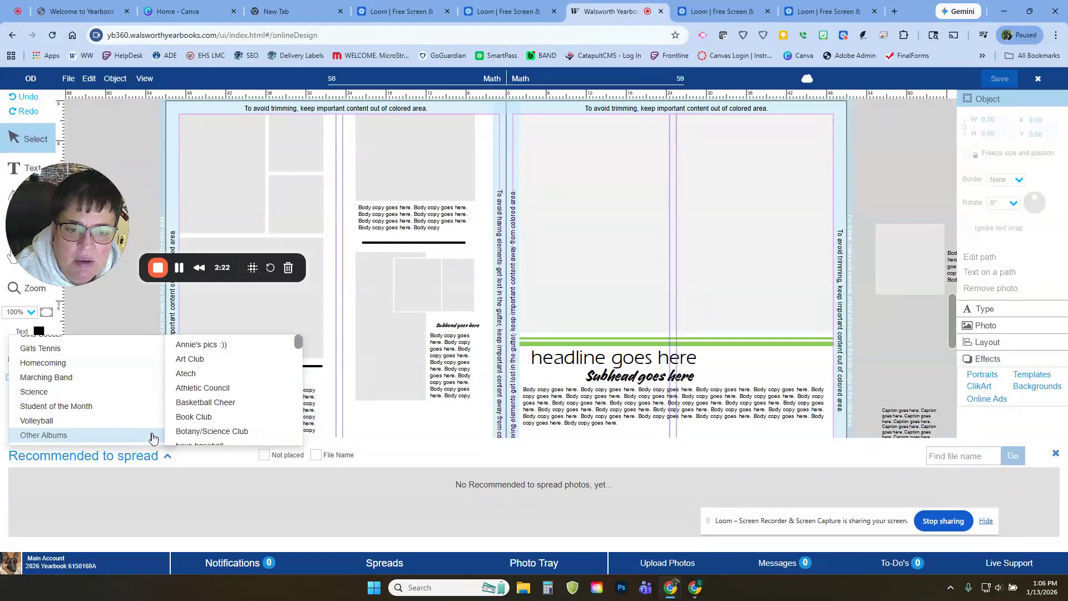
scroll(211, 428, down, 2)
scroll(217, 424, down, 5)
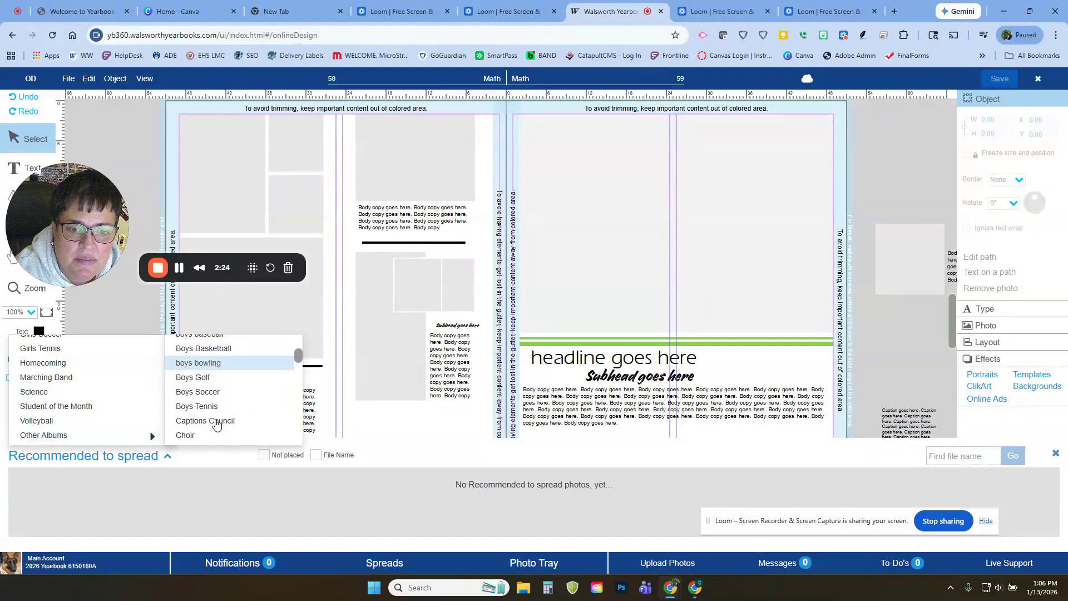
scroll(217, 424, down, 5)
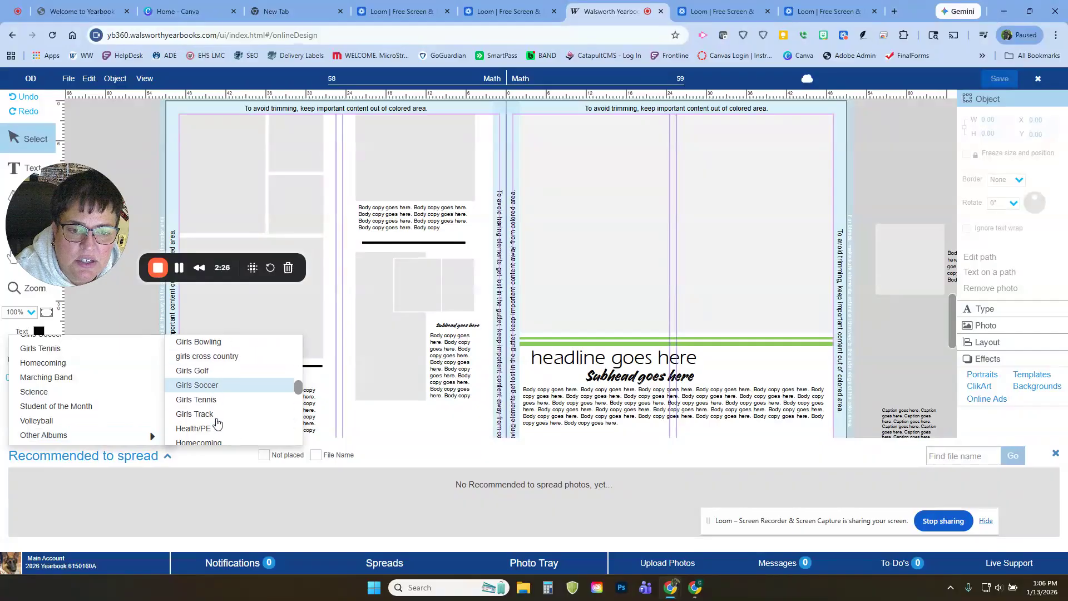
scroll(217, 423, down, 2)
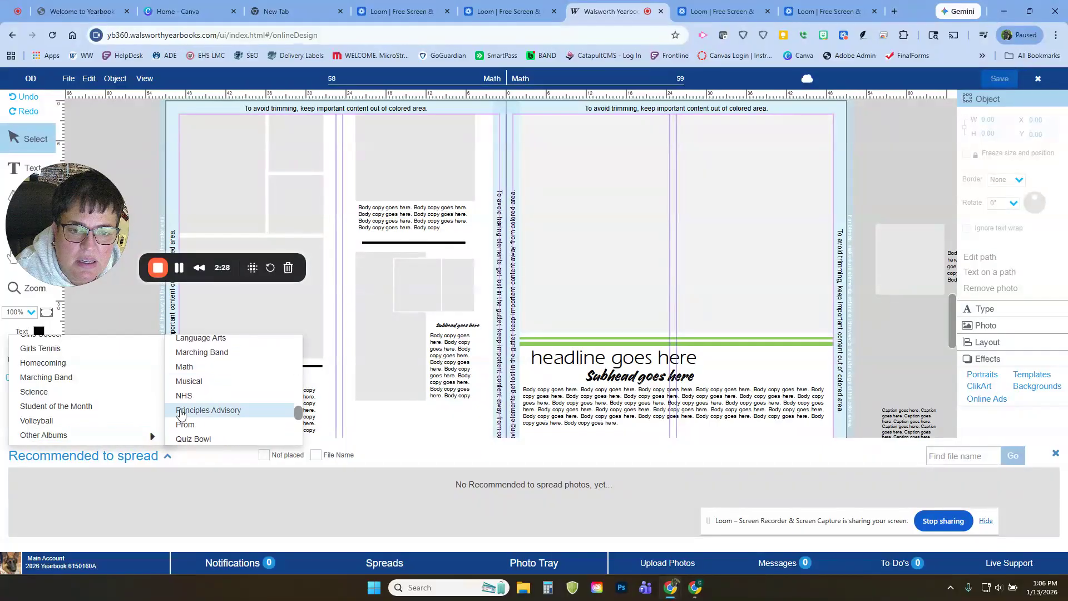
click(187, 367)
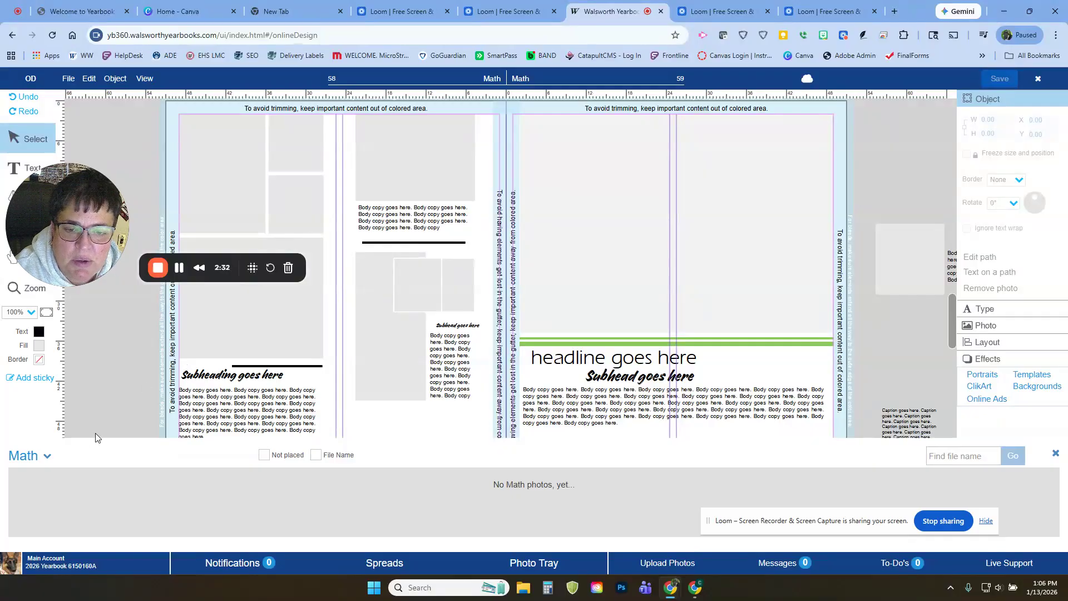
Switch the photo tray to the Student of the Month album
click(47, 457)
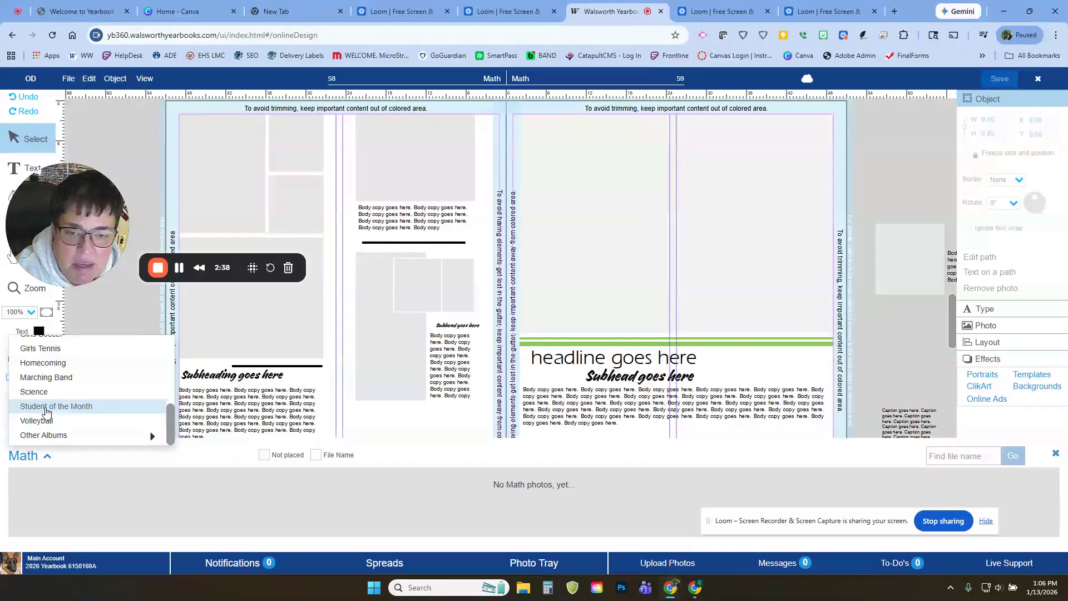
click(48, 407)
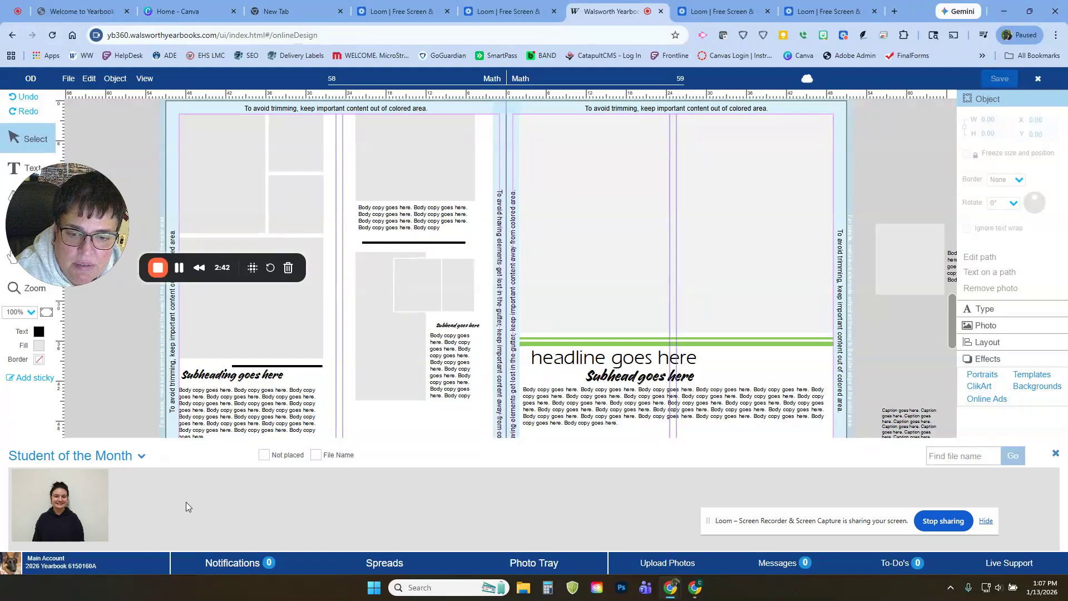
mouse_move(93, 521)
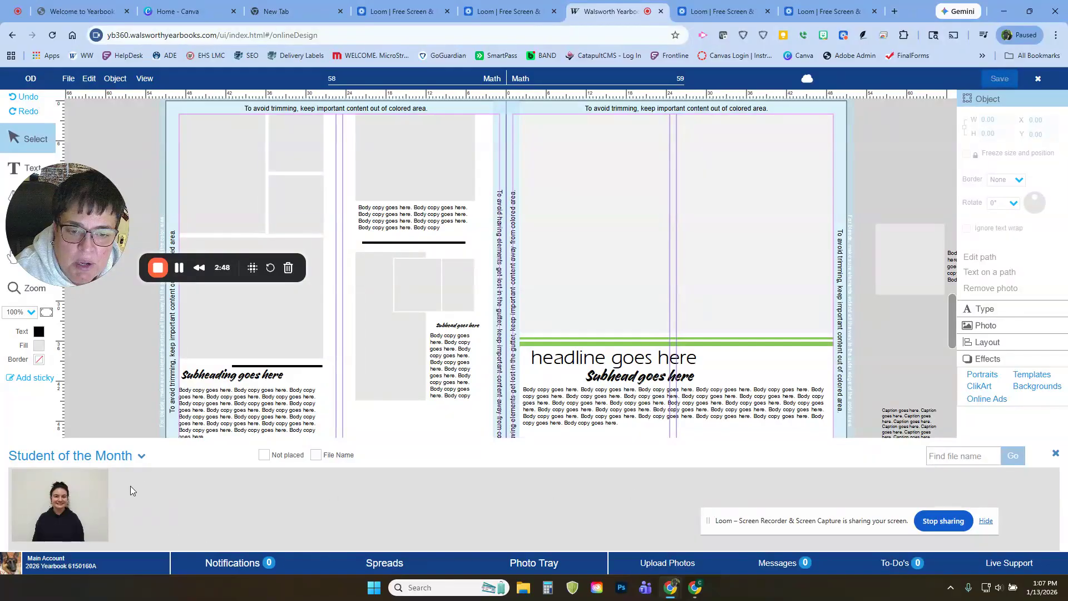
View the Volleyball album's photos, and return to the Student of the Month album
click(140, 457)
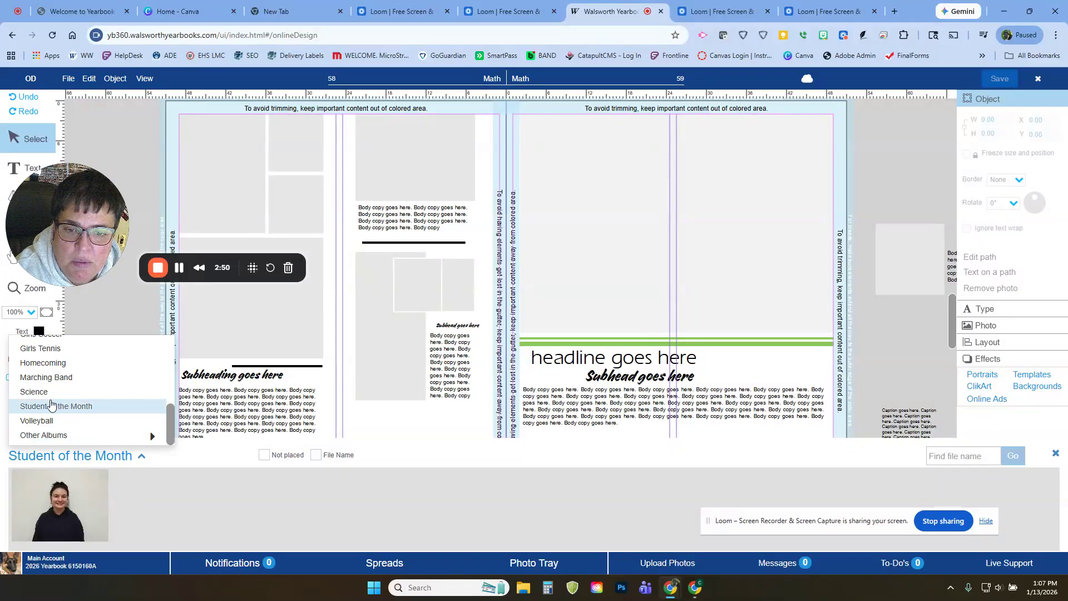
click(60, 422)
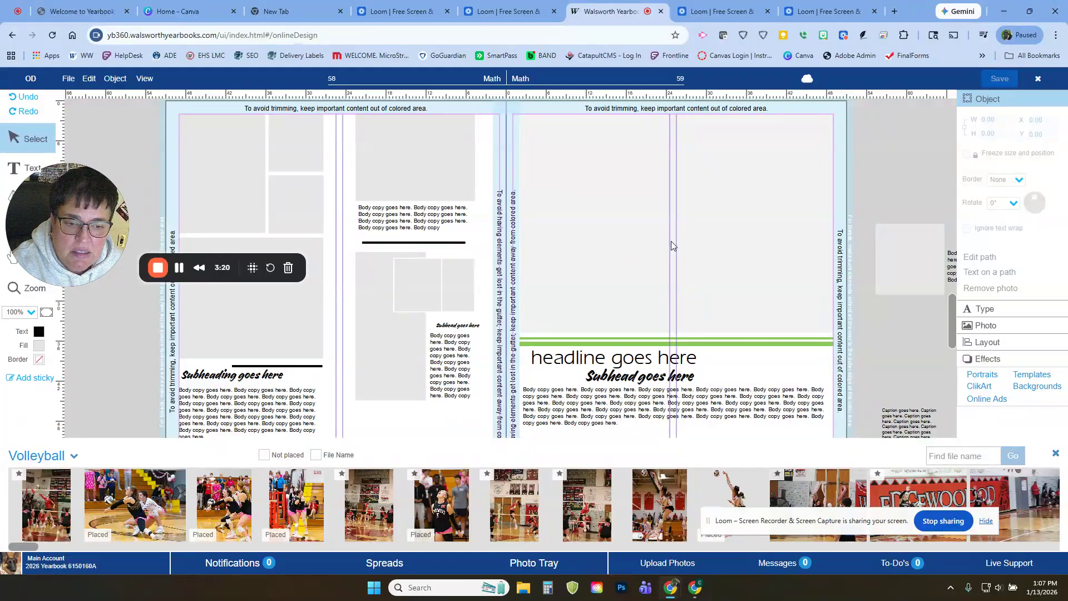
click(74, 457)
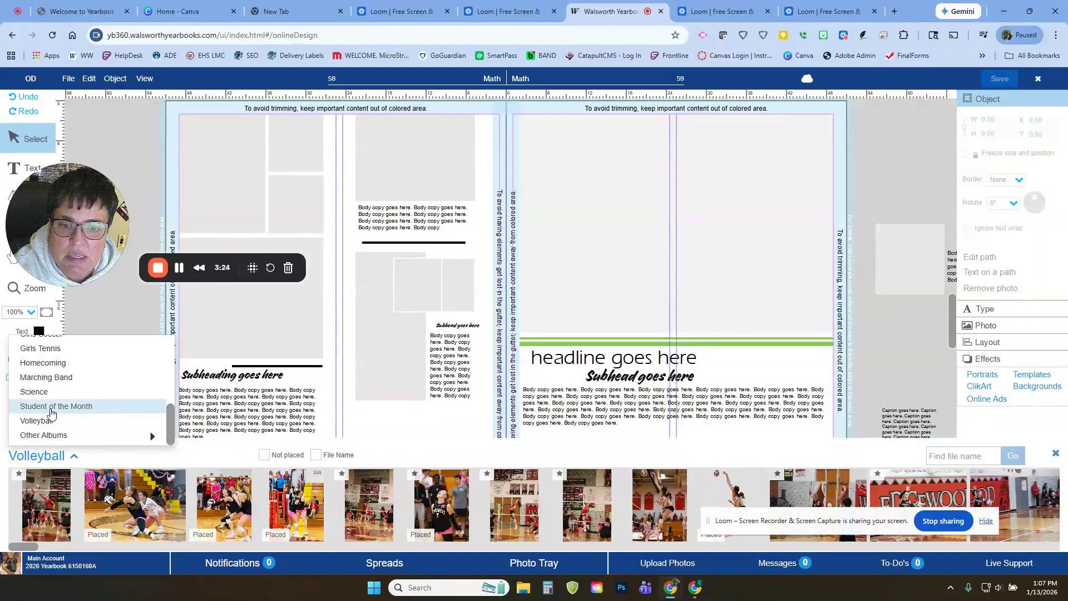
click(52, 408)
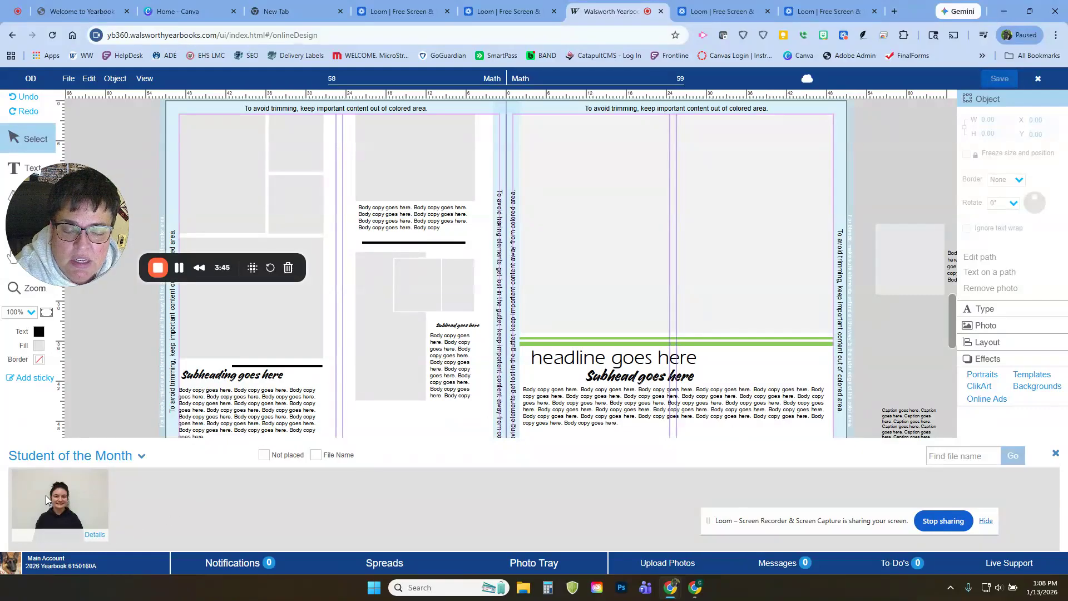
Place the Student of the Month portrait in the horizontal photo box at the upper right of page 58, and remove it again
drag(46, 495, 399, 149)
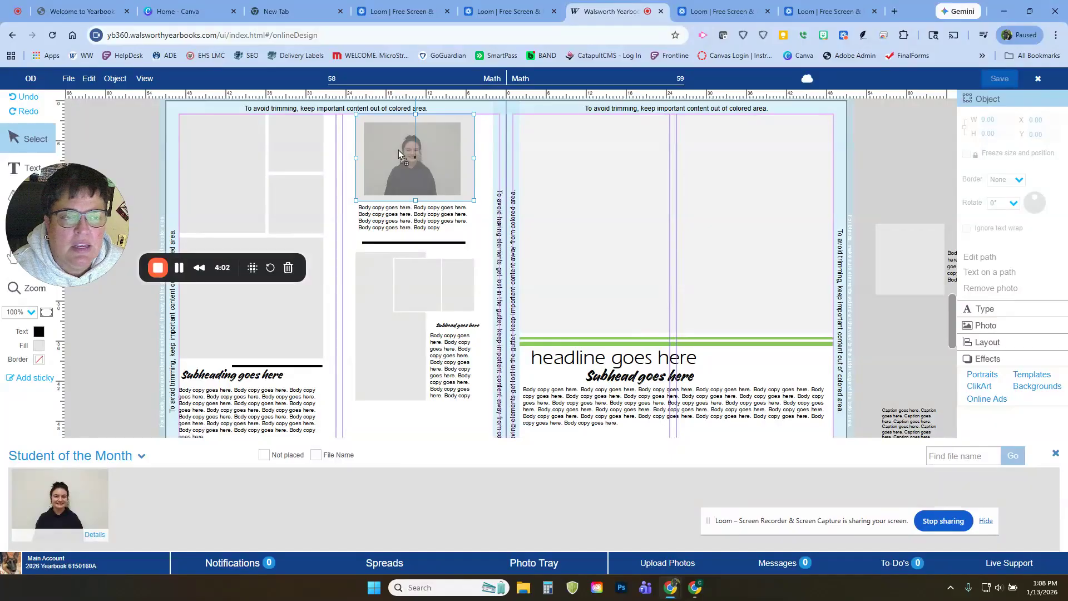
drag(398, 149, 398, 149)
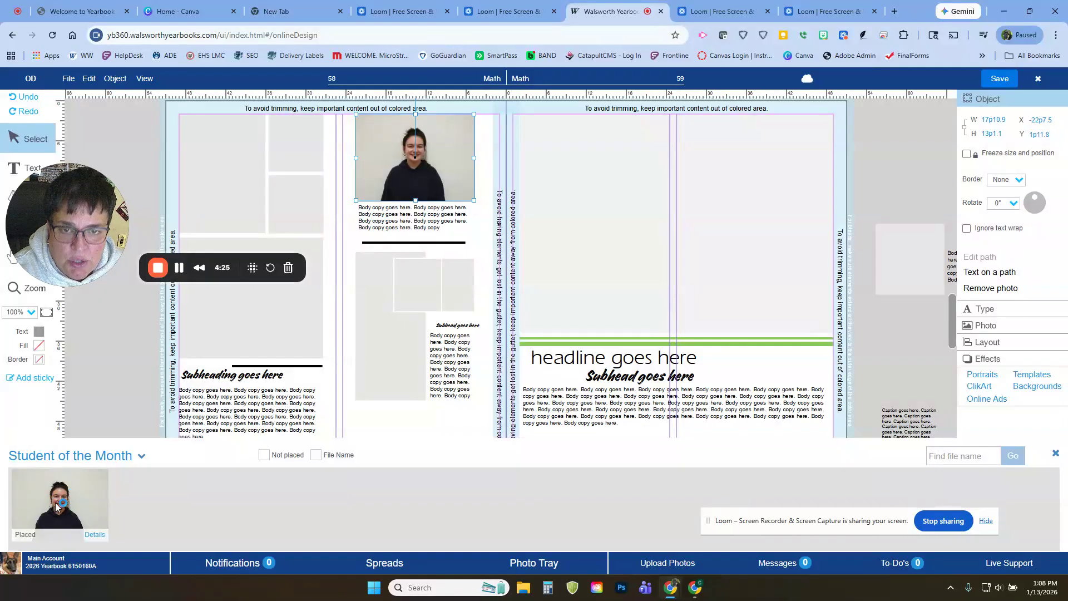
right_click(389, 161)
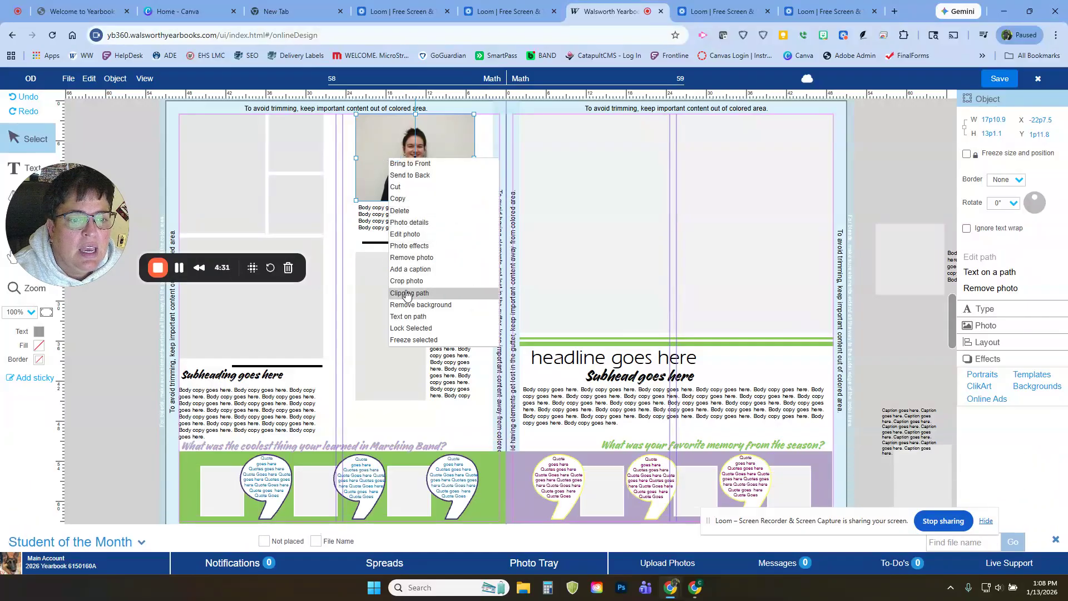
click(413, 259)
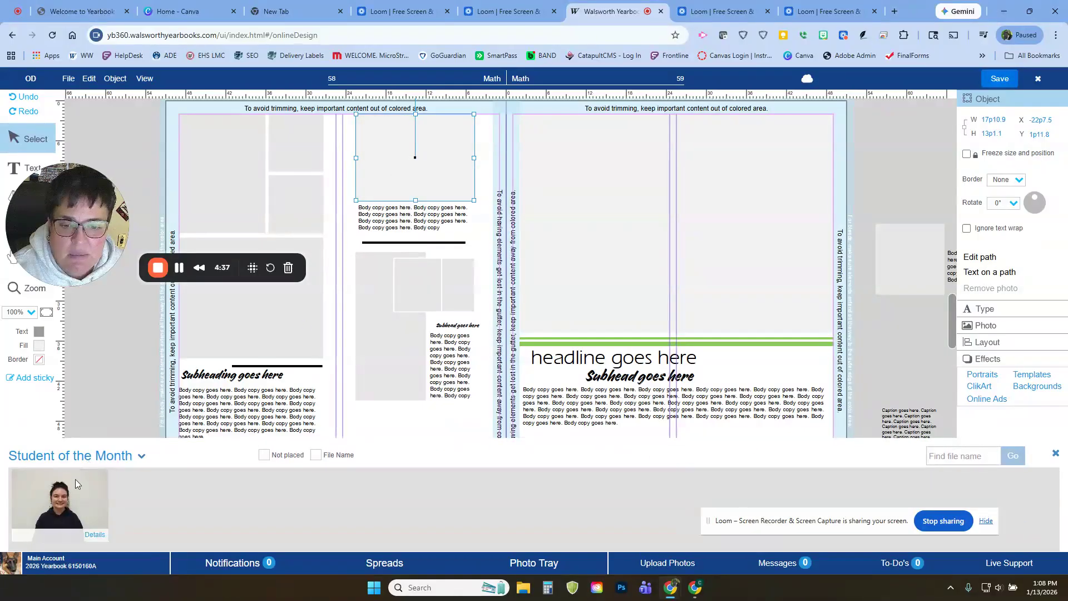
Try the portrait in the large photo box above the subheading on page 58, and remove it from that box
drag(66, 503, 250, 320)
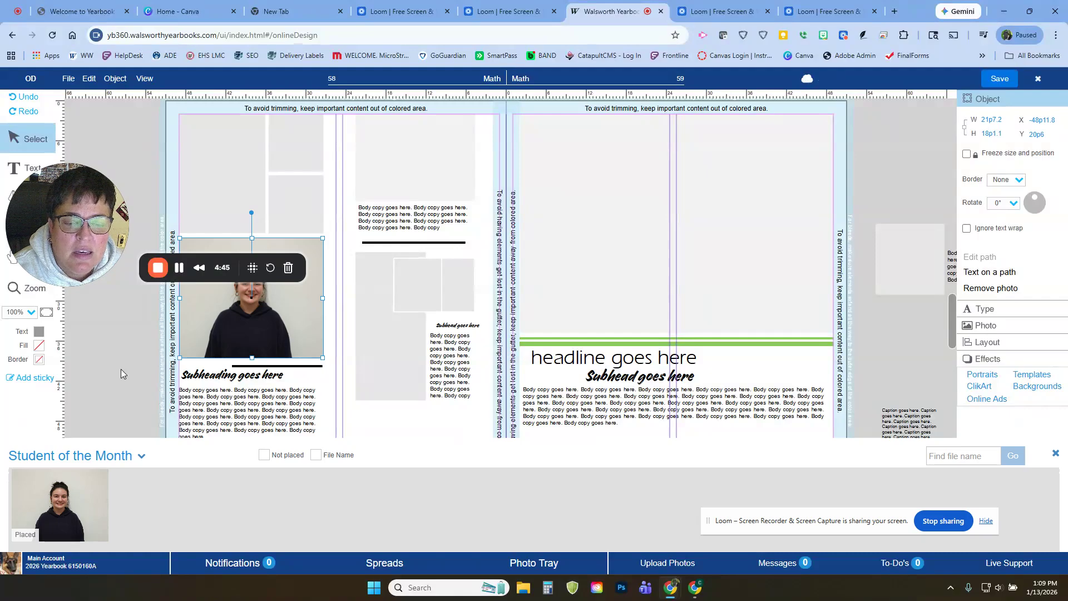
right_click(223, 282)
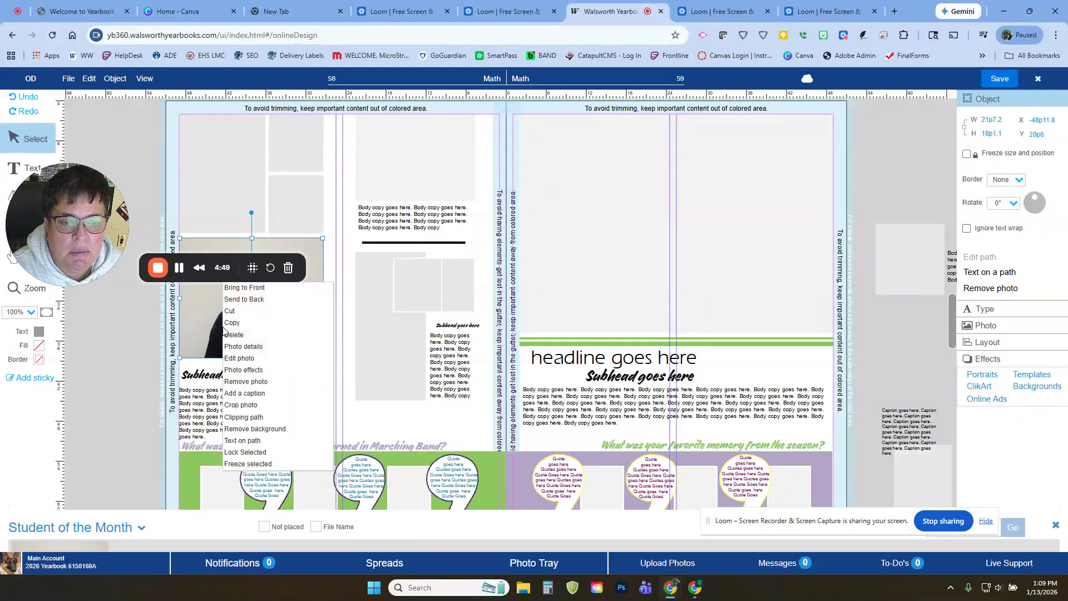
click(244, 381)
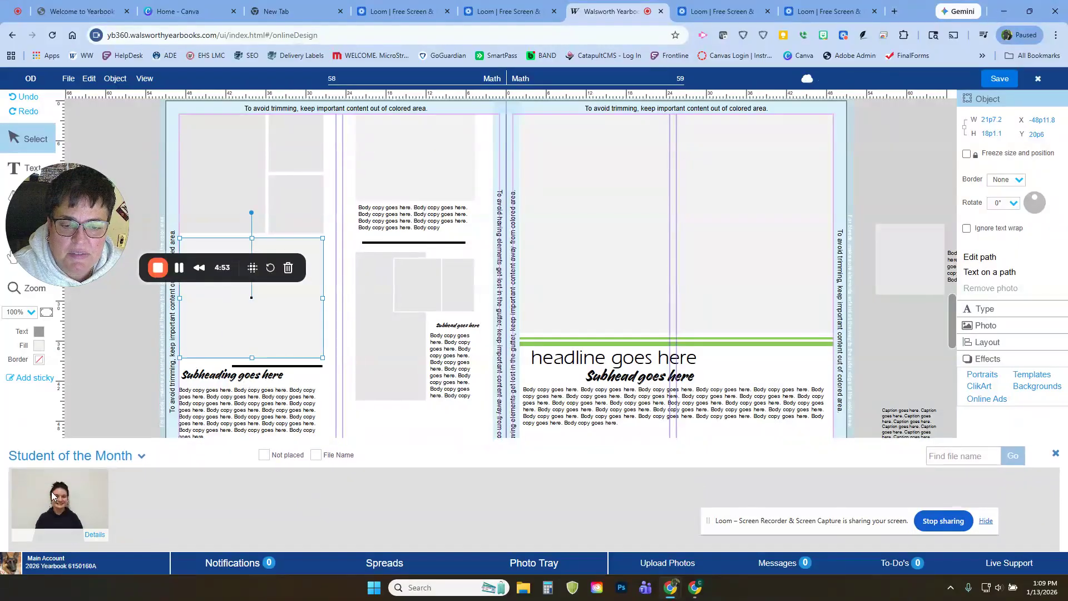
Place the portrait in the tall photo box at page 58's upper left and crop it closely around the head and shoulders
drag(51, 491, 211, 153)
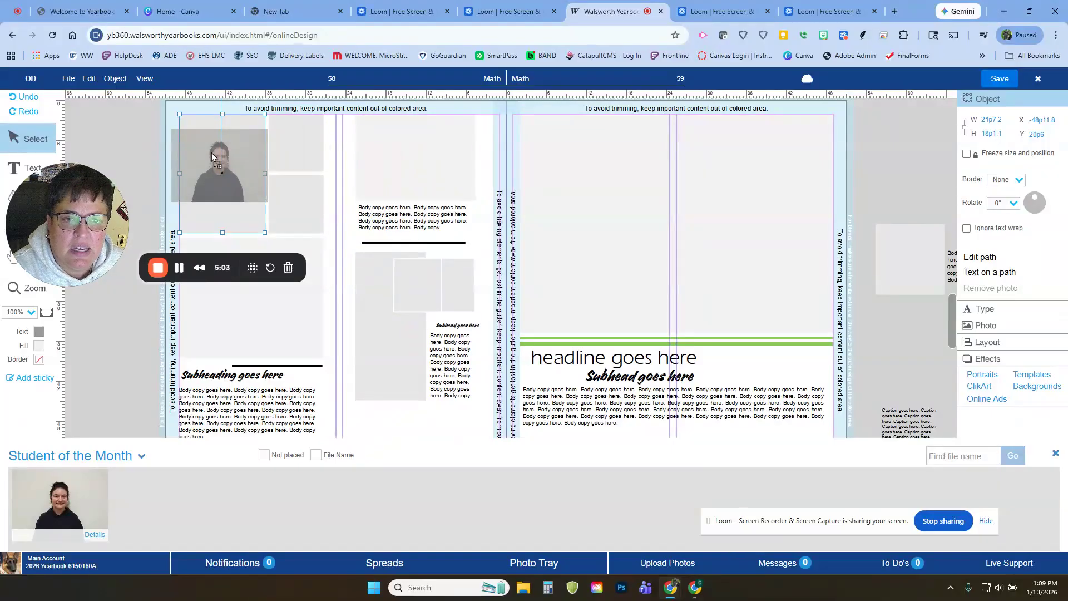
drag(211, 152, 211, 152)
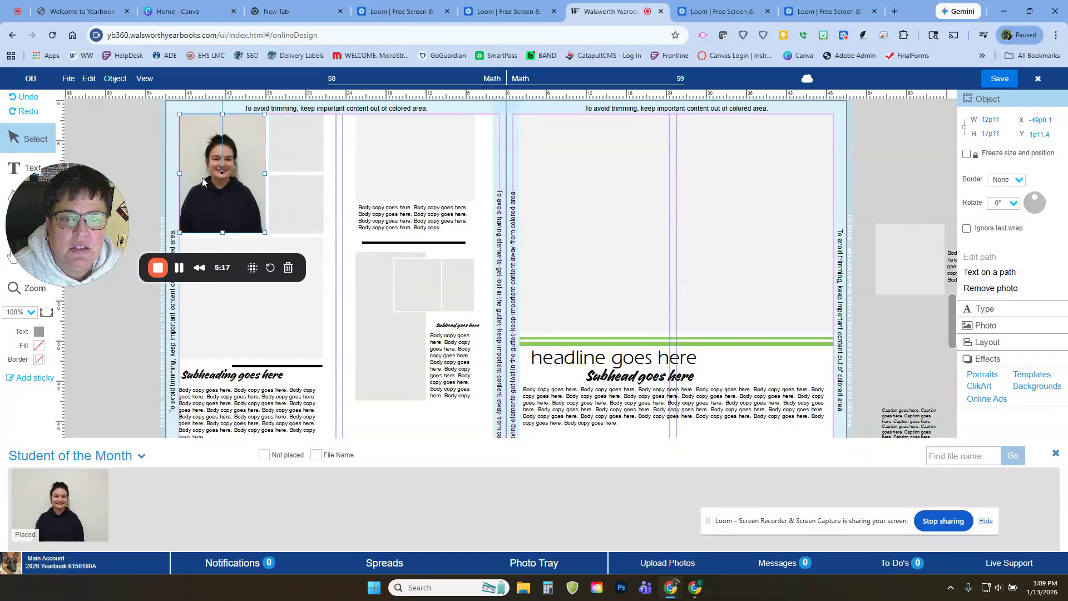
double_click(203, 181)
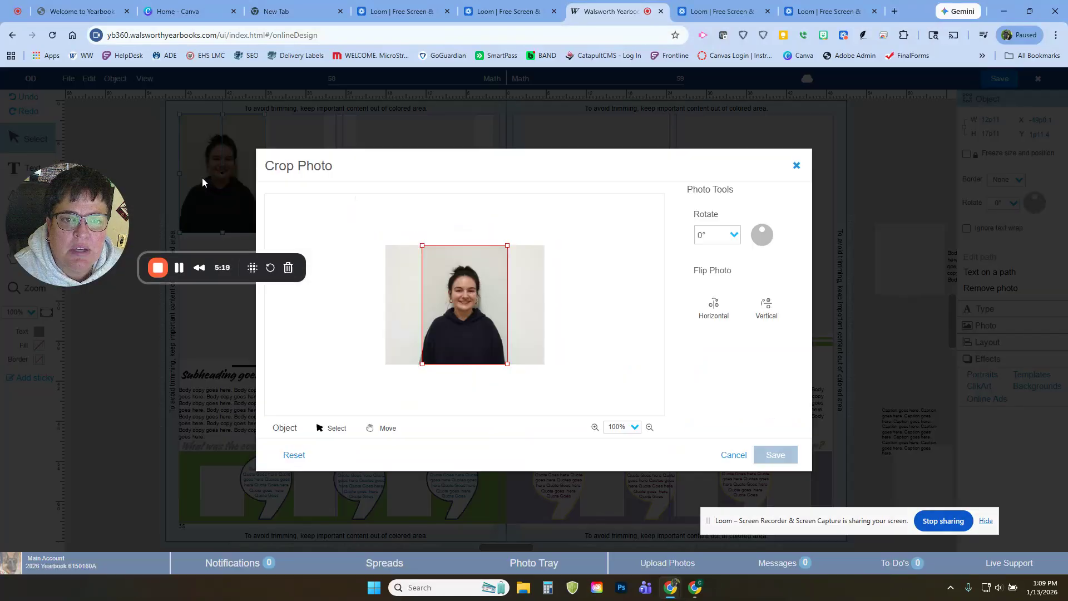
click(421, 246)
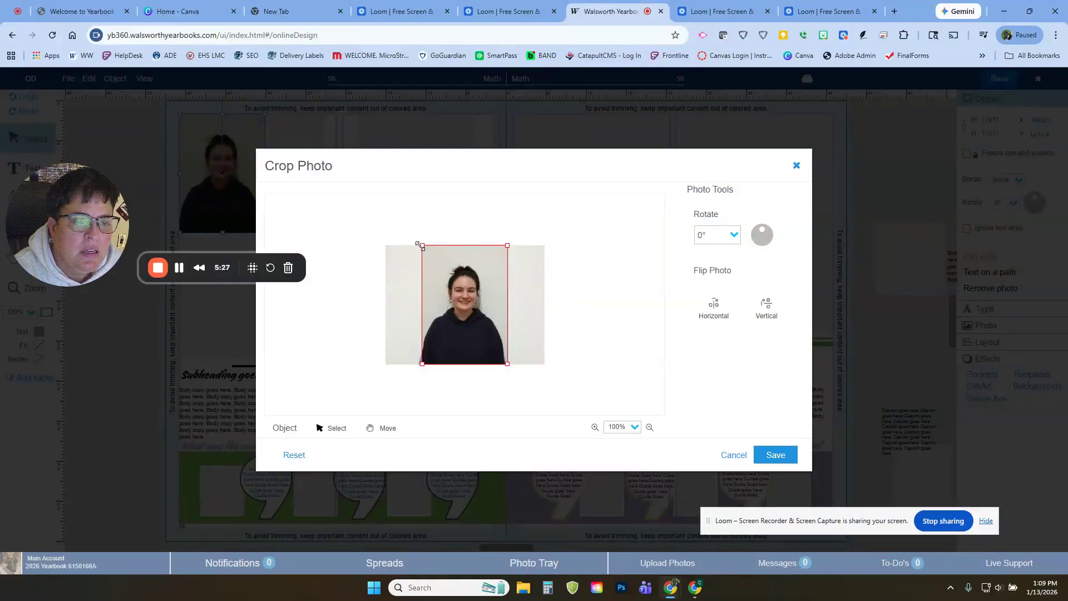
drag(420, 246, 437, 288)
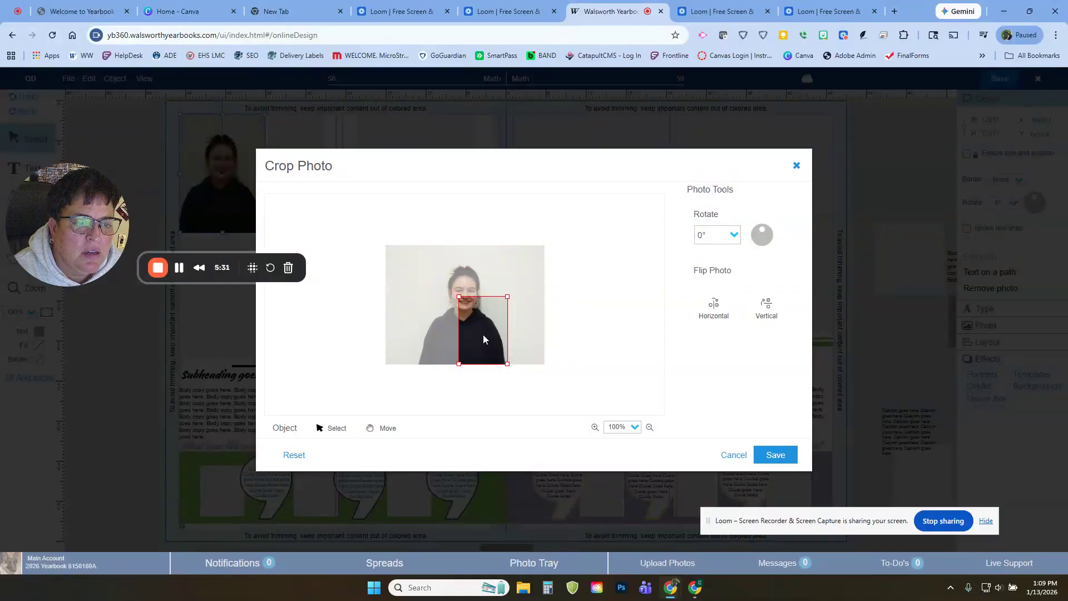
drag(486, 340, 466, 304)
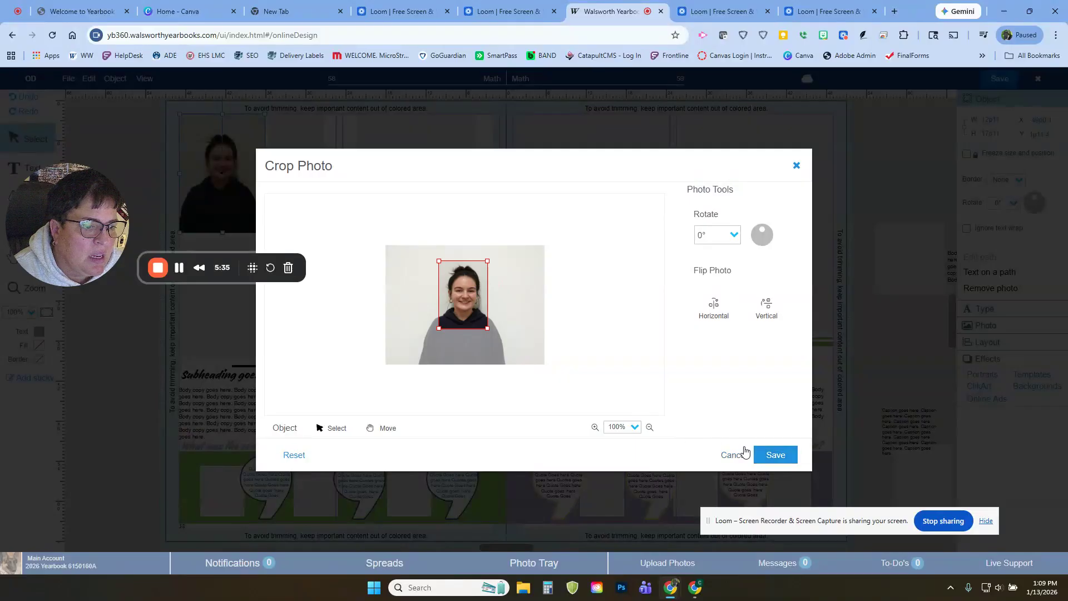
click(776, 455)
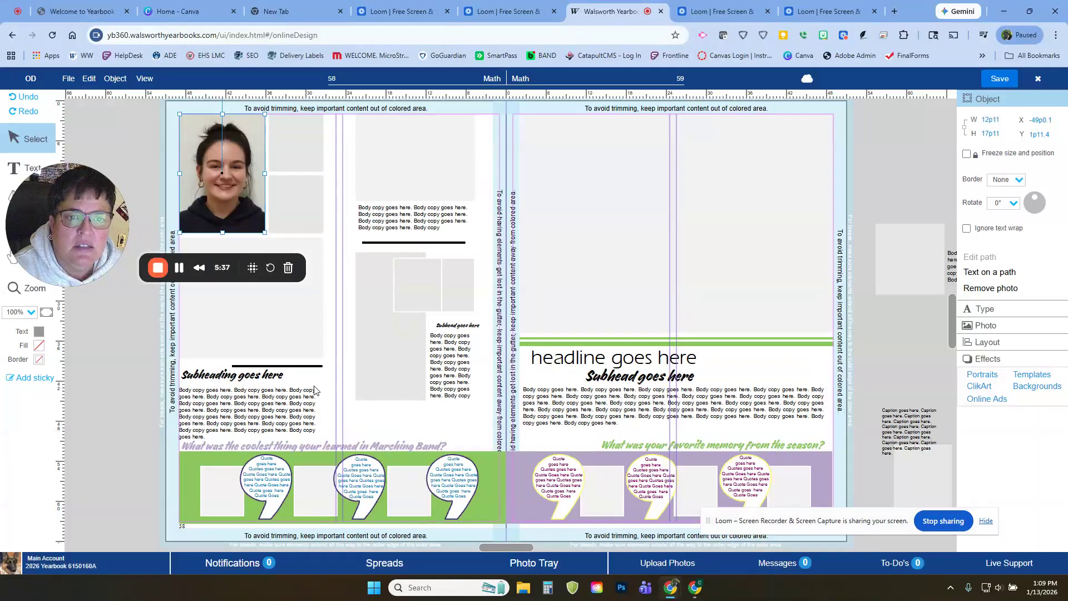